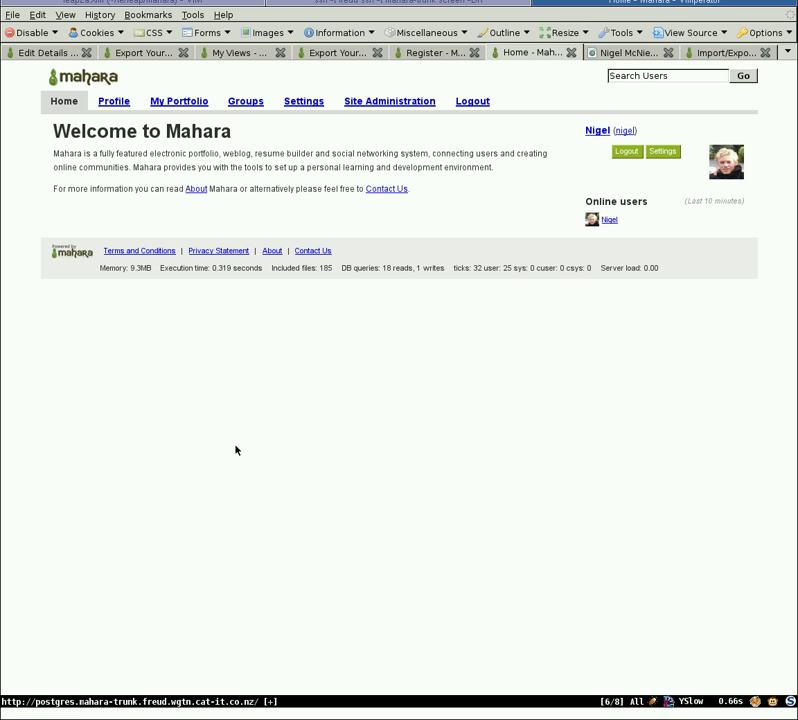
Step: Review the profile's About me, Contact information, Messaging and General tabs
left_click(126, 102)
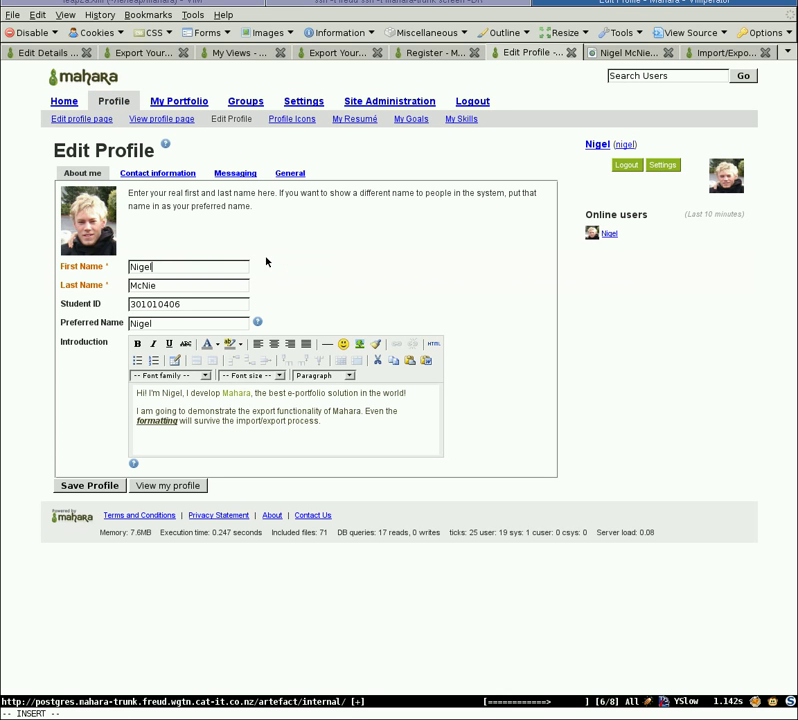
left_click(140, 174)
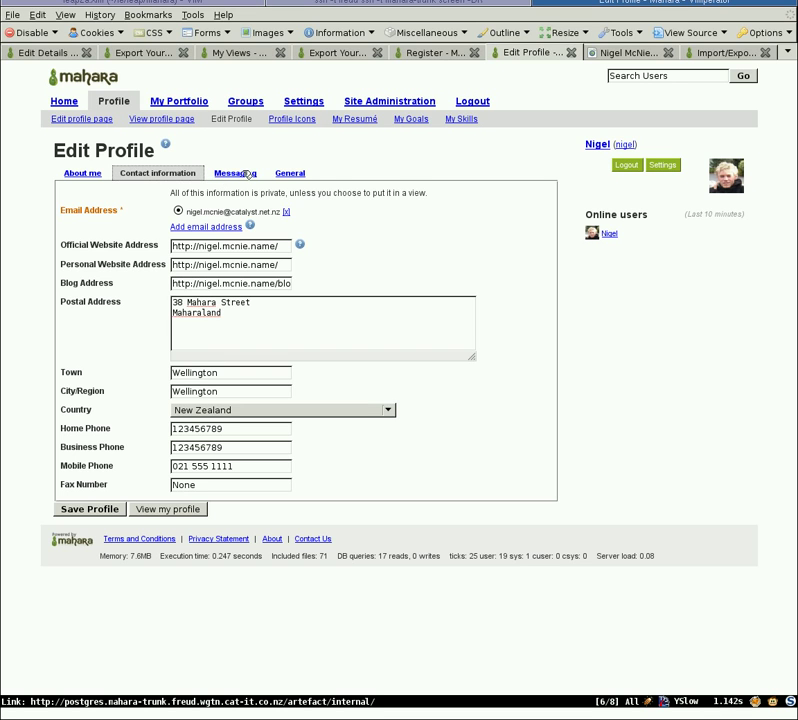
left_click(231, 178)
left_click(290, 178)
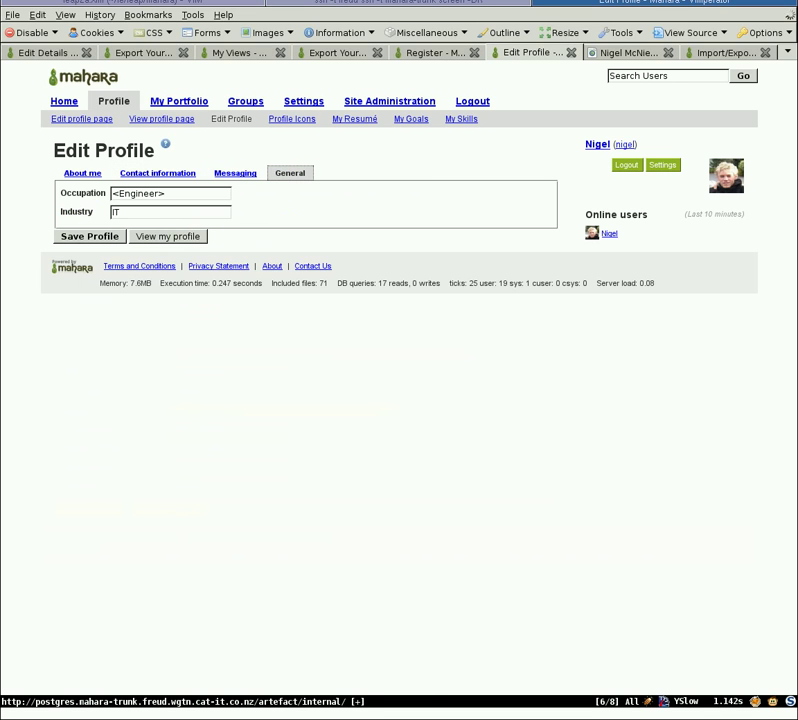
Step: Check My Files and the My Personal Thoughts blog, then go to the Export page
left_click(184, 105)
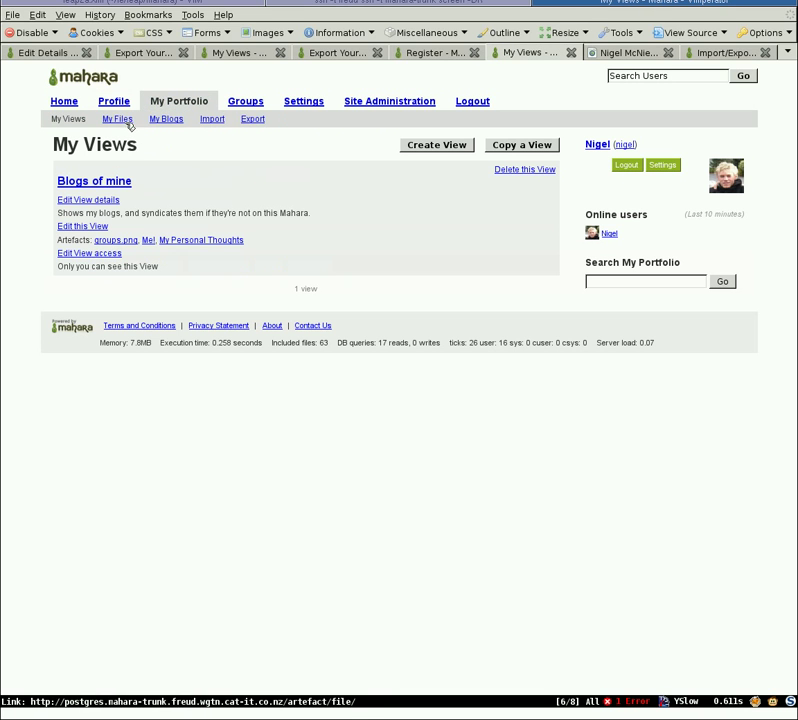
left_click(120, 120)
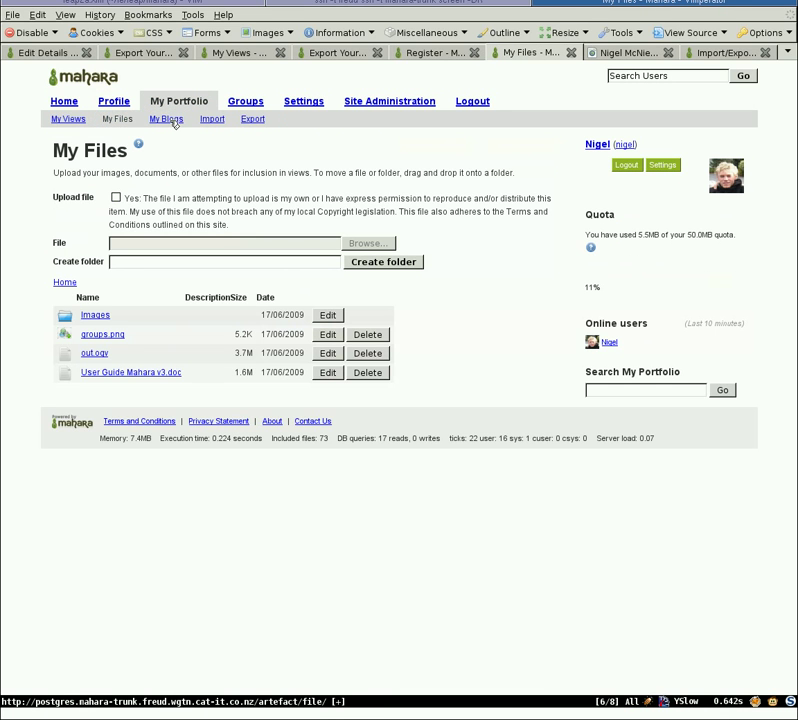
left_click(174, 122)
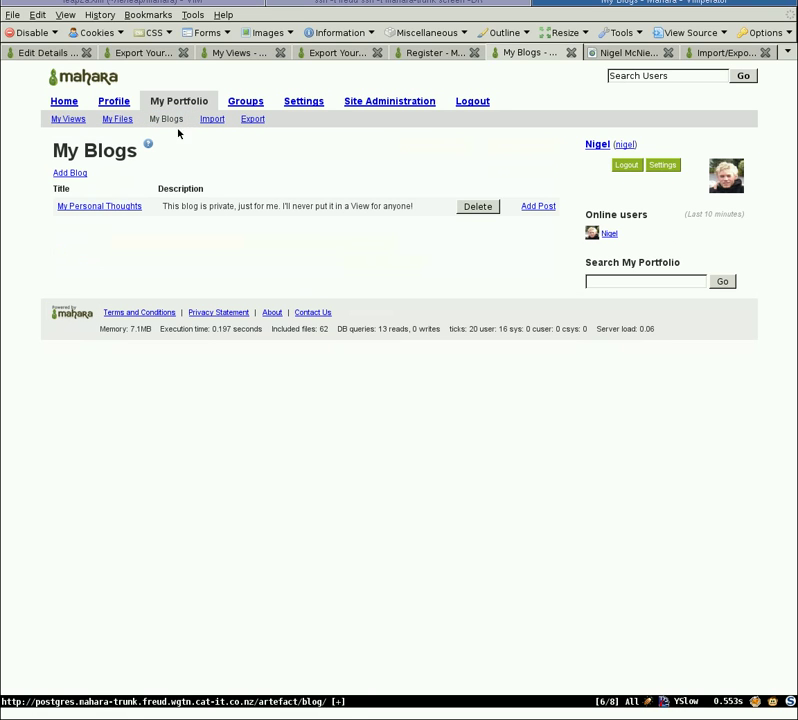
left_click(119, 209)
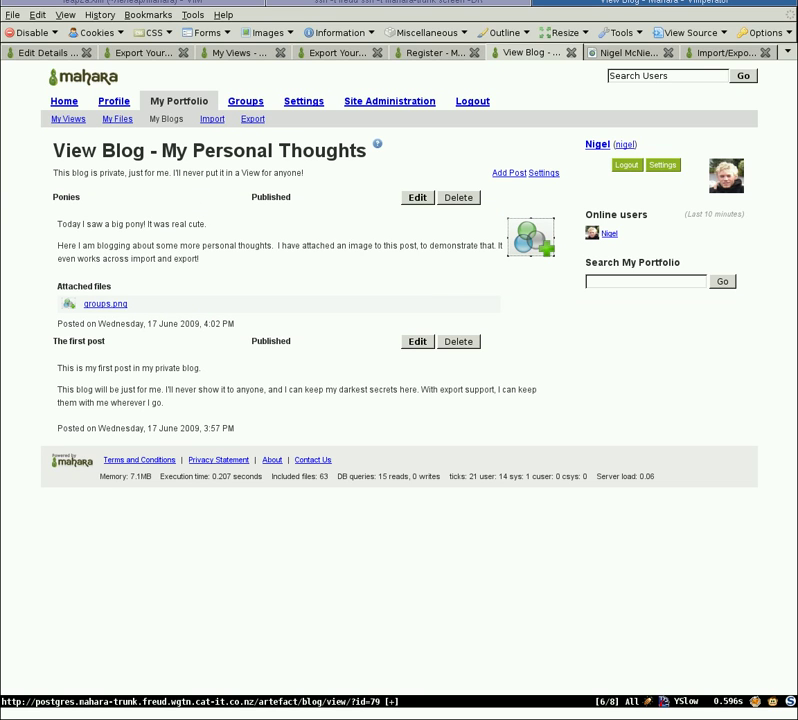
left_click(250, 123)
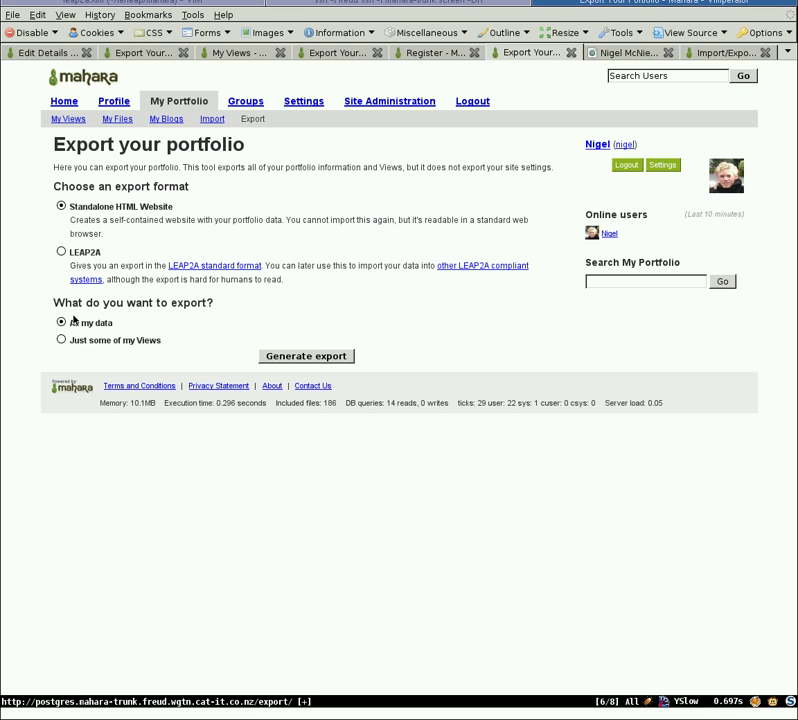
Step: Generate a Standalone HTML export of all data after trying 'Just some of my Views', cancelling the download
left_click(78, 340)
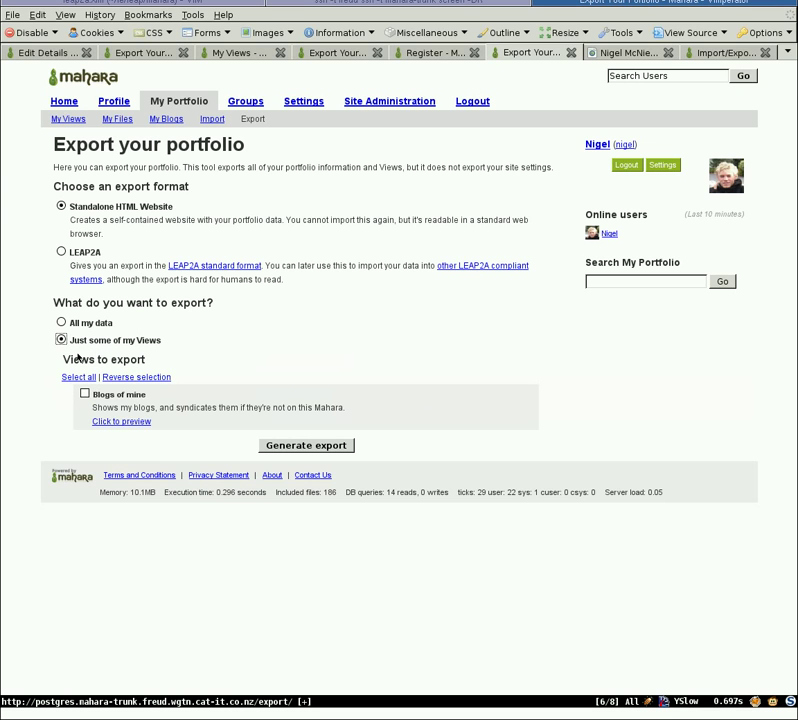
left_click(78, 328)
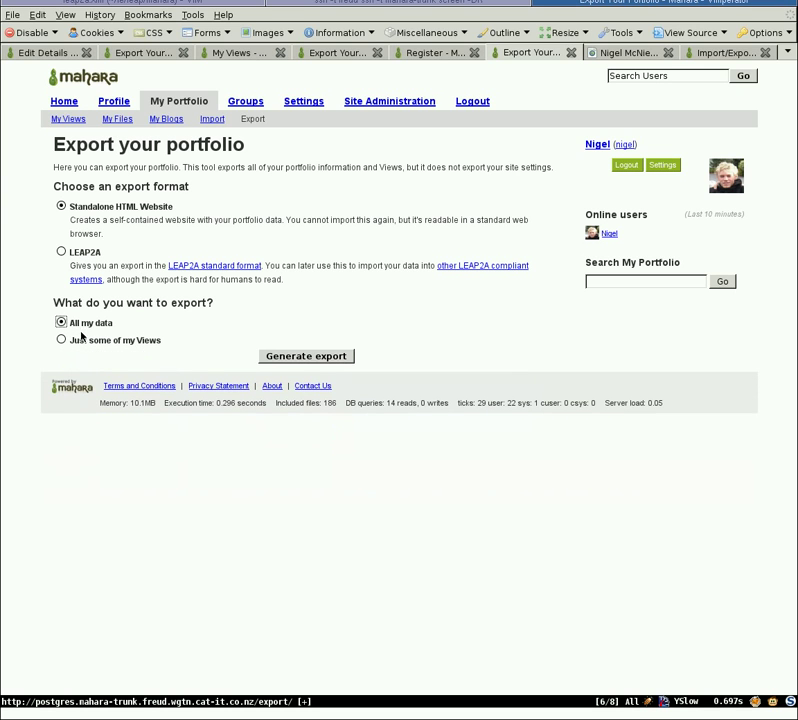
left_click(277, 357)
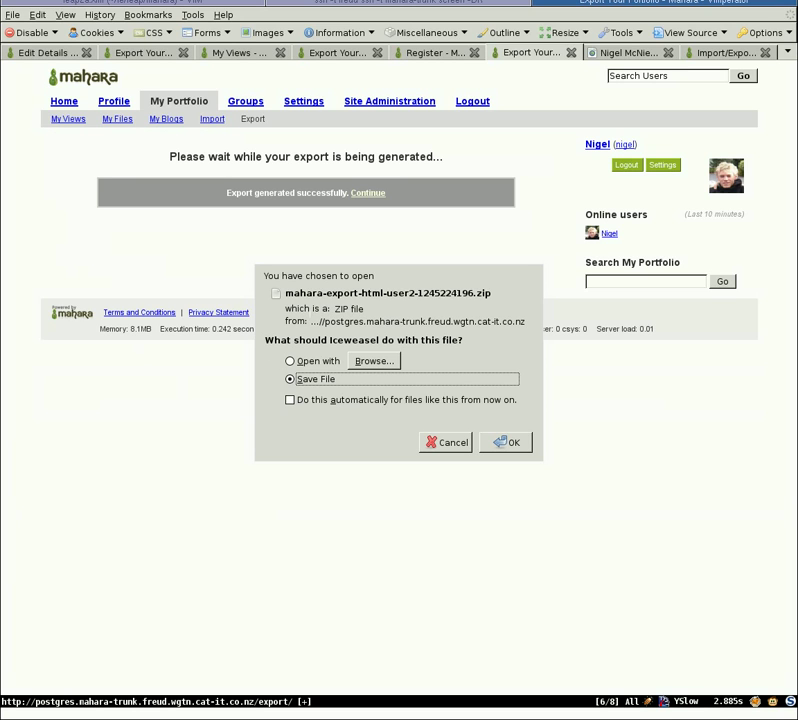
left_click(443, 443)
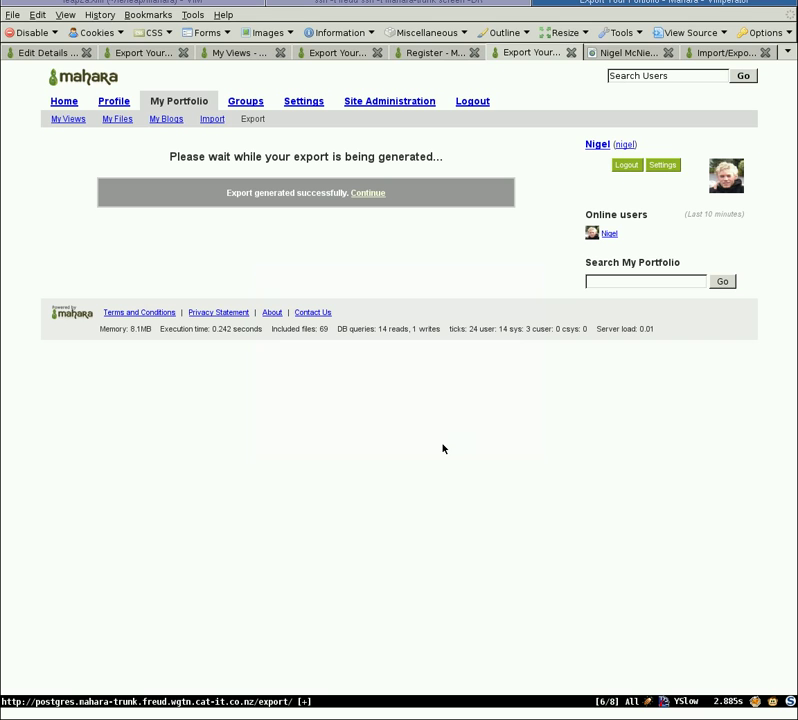
Step: Browse the exported HTML portfolio's home page and file collection, ending on Blogs of mine
left_click(632, 53)
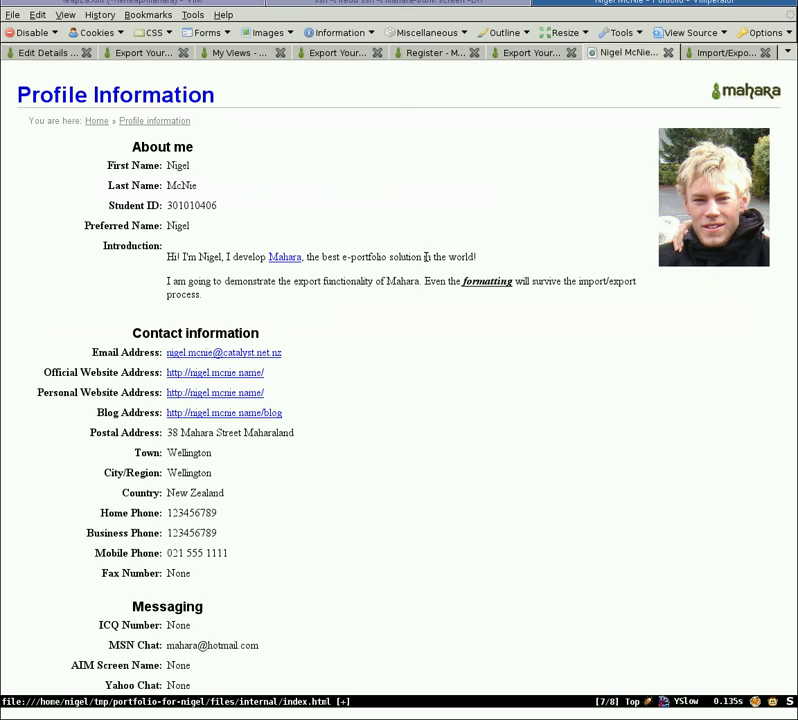
left_click(95, 120)
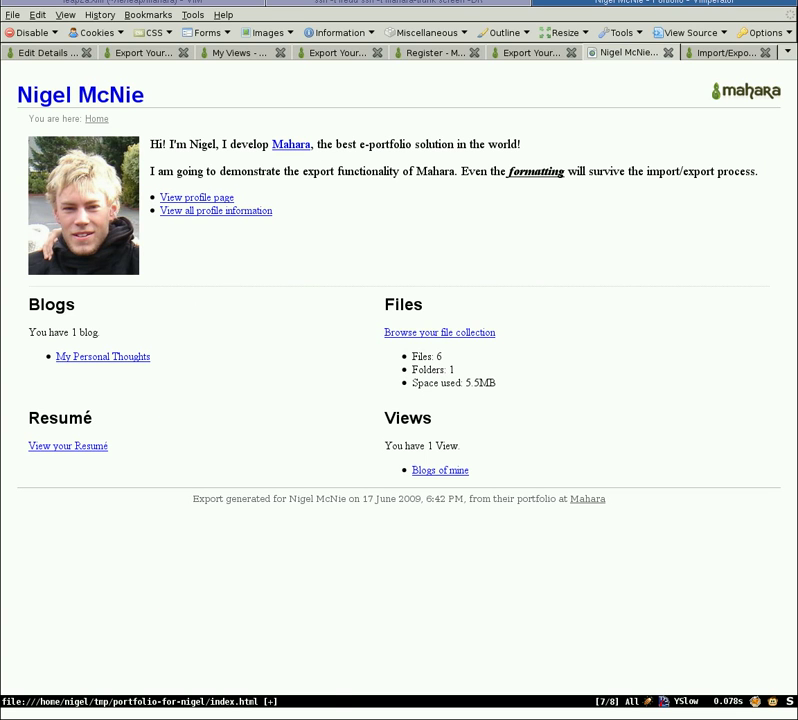
left_click(452, 332)
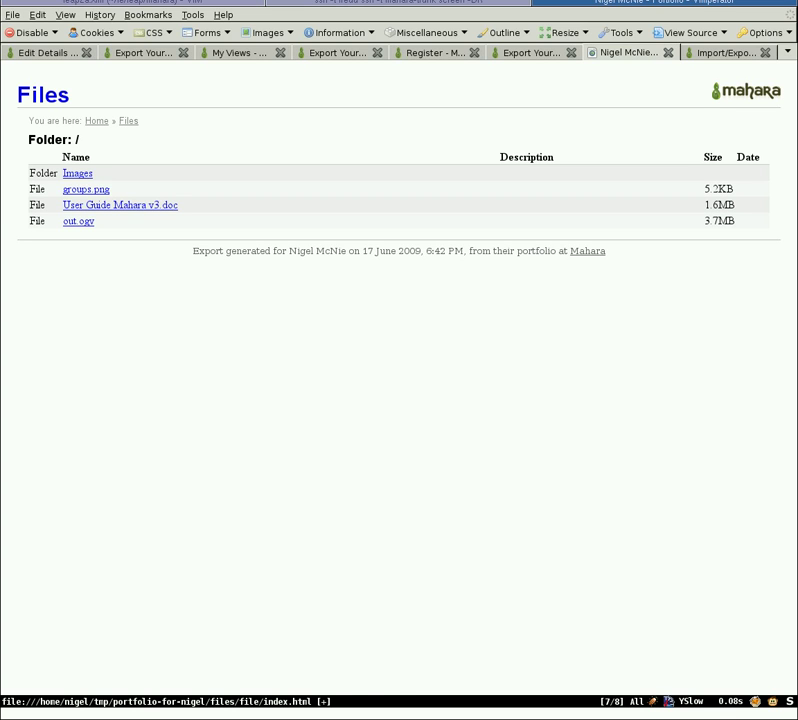
left_click(96, 122)
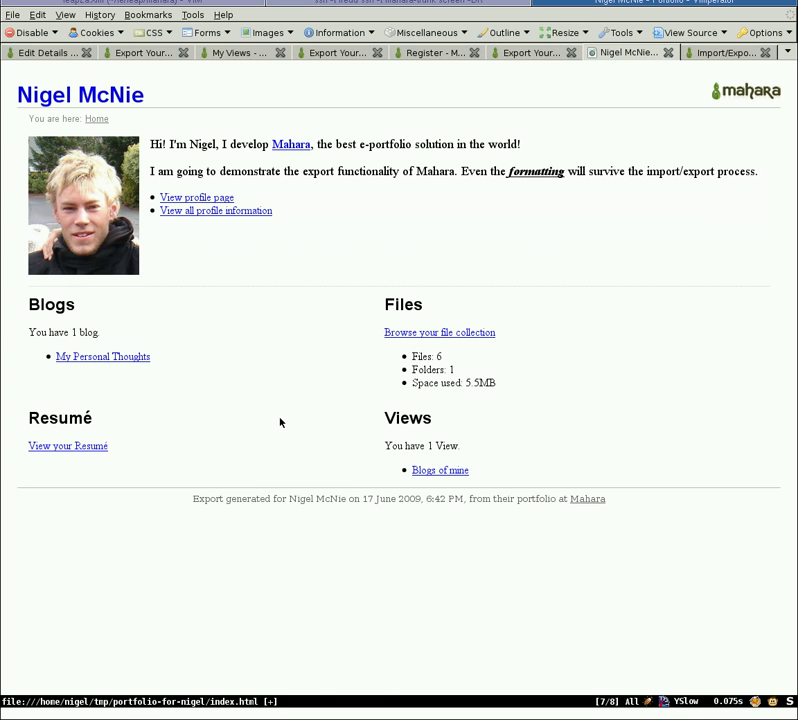
left_click(451, 470)
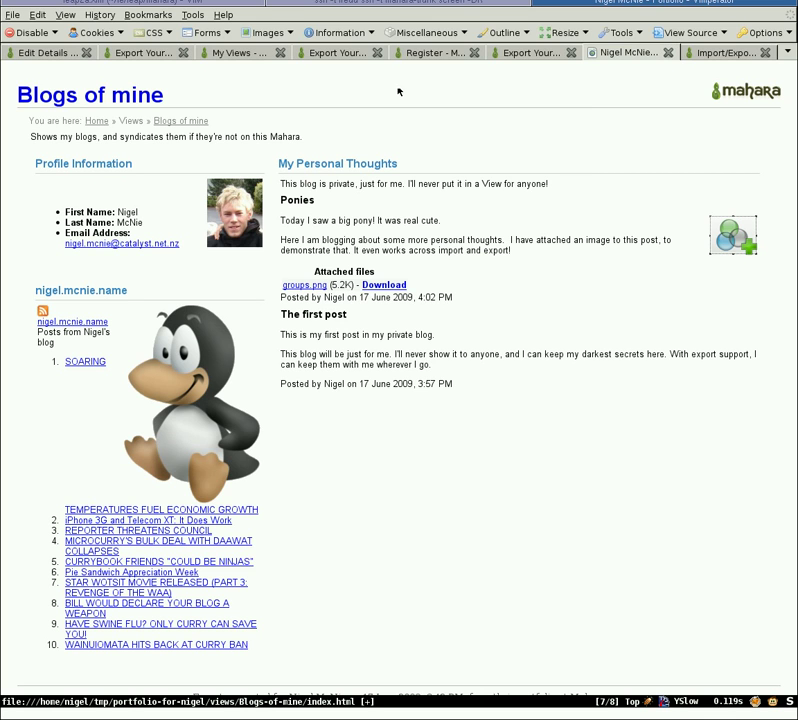
Step: Generate a LEAP2A export of all data and save the zip file to disk
left_click(540, 53)
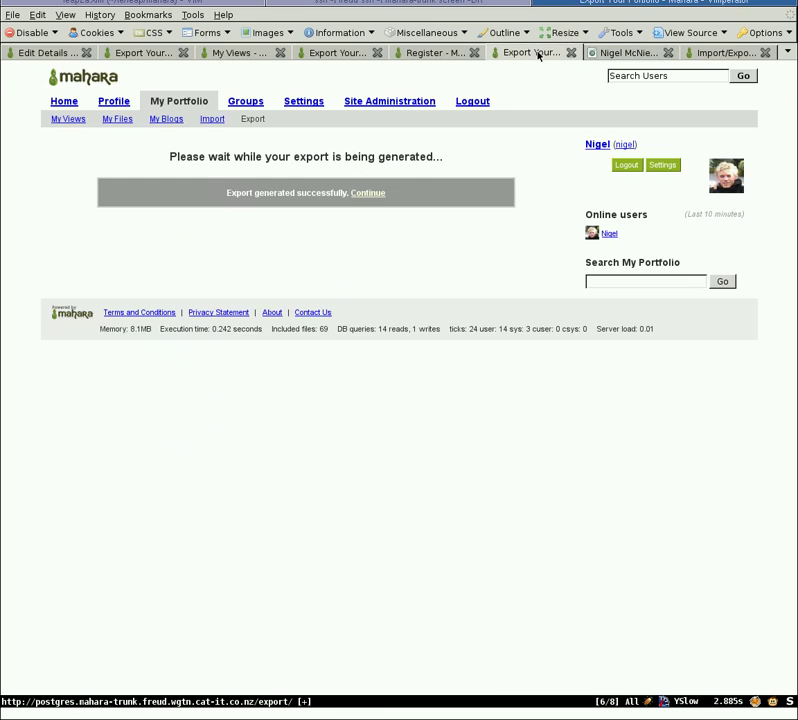
left_click(256, 121)
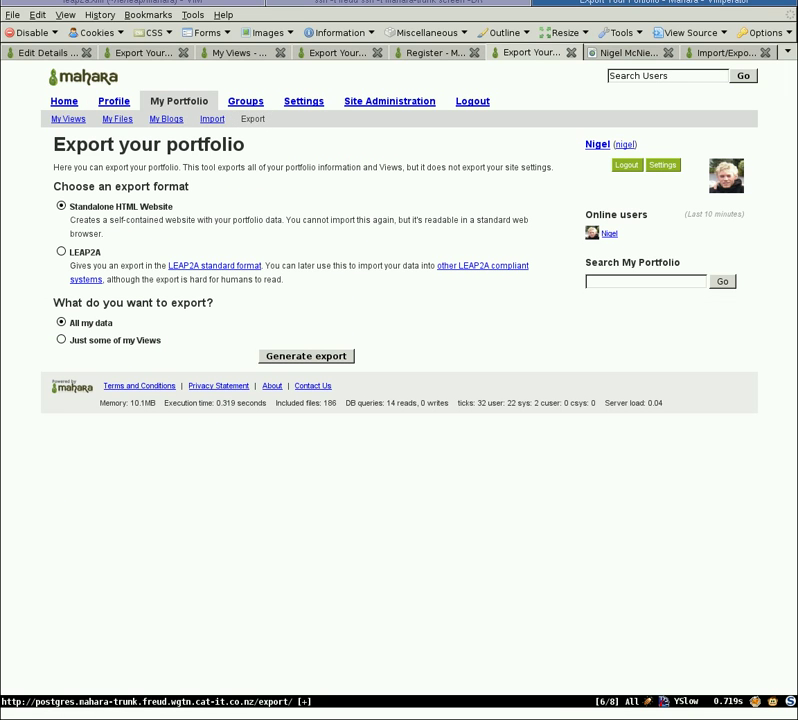
left_click(61, 251)
left_click(321, 356)
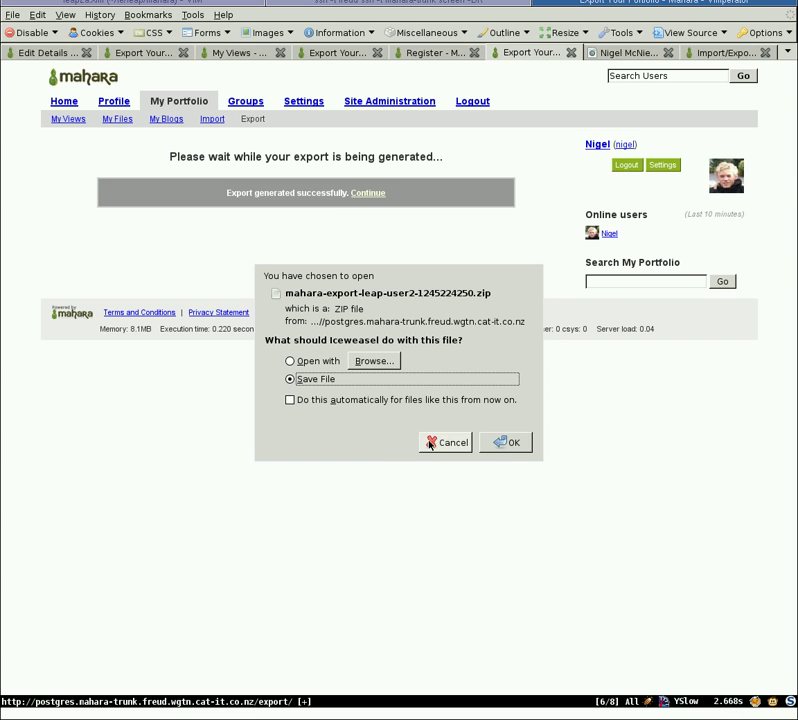
left_click(497, 443)
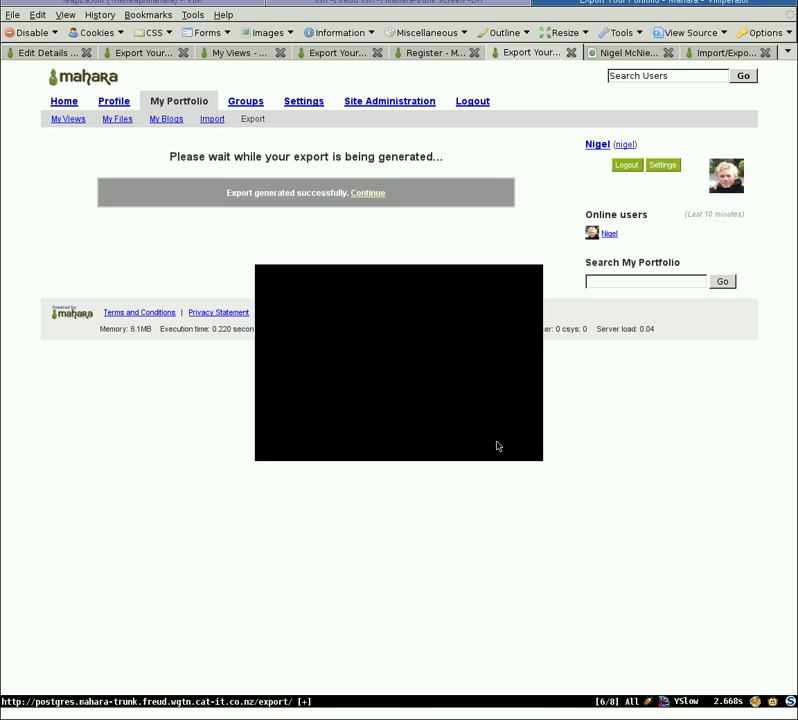
Step: On the Import page, select the newest LEAP2A export zip for upload
left_click(213, 119)
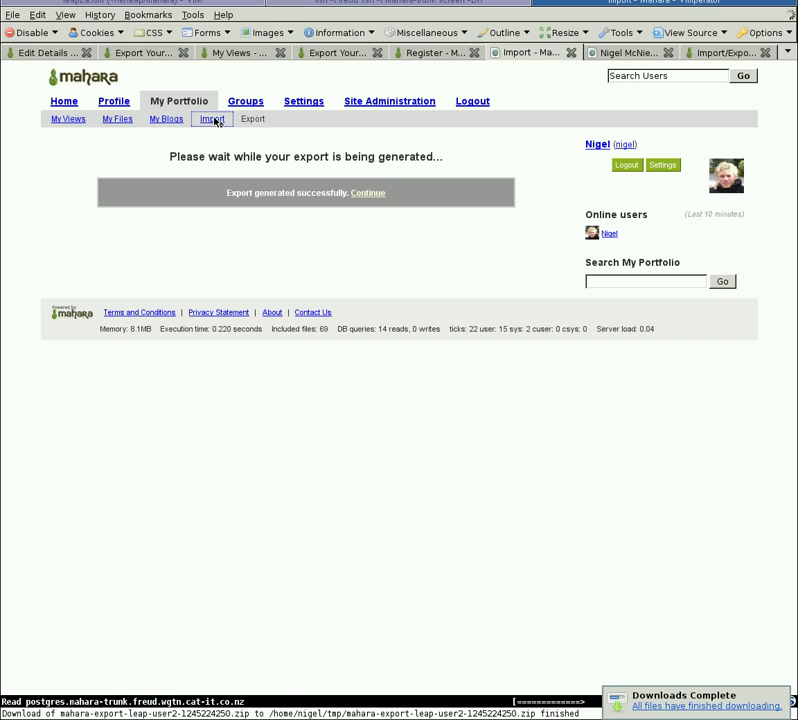
left_click(260, 218)
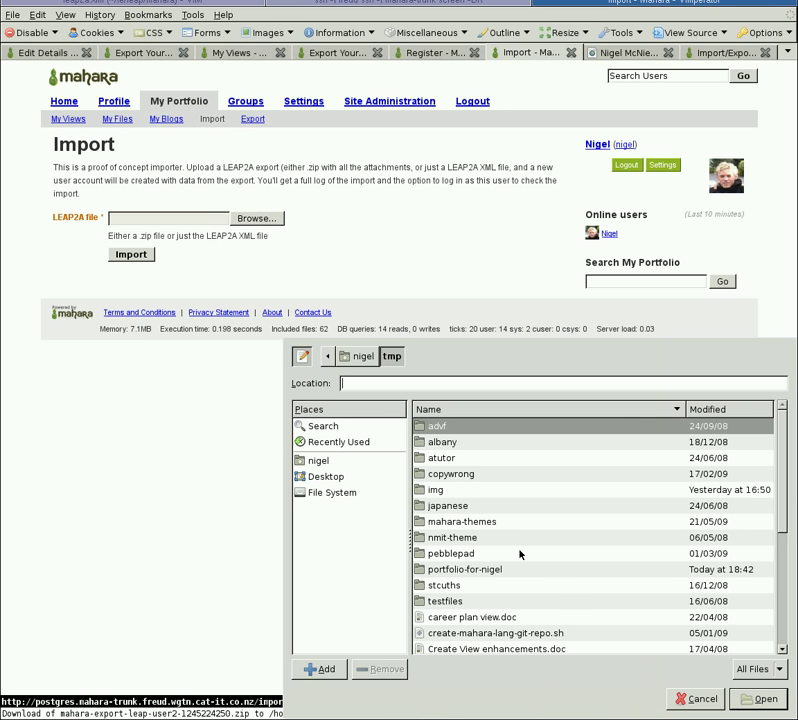
scroll(511, 545, "down", 5)
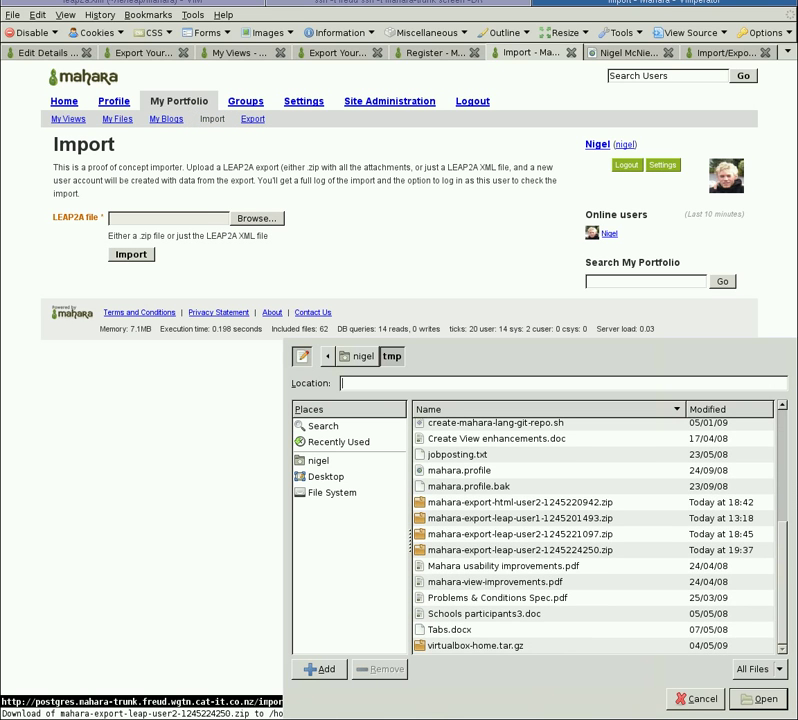
left_click(554, 549)
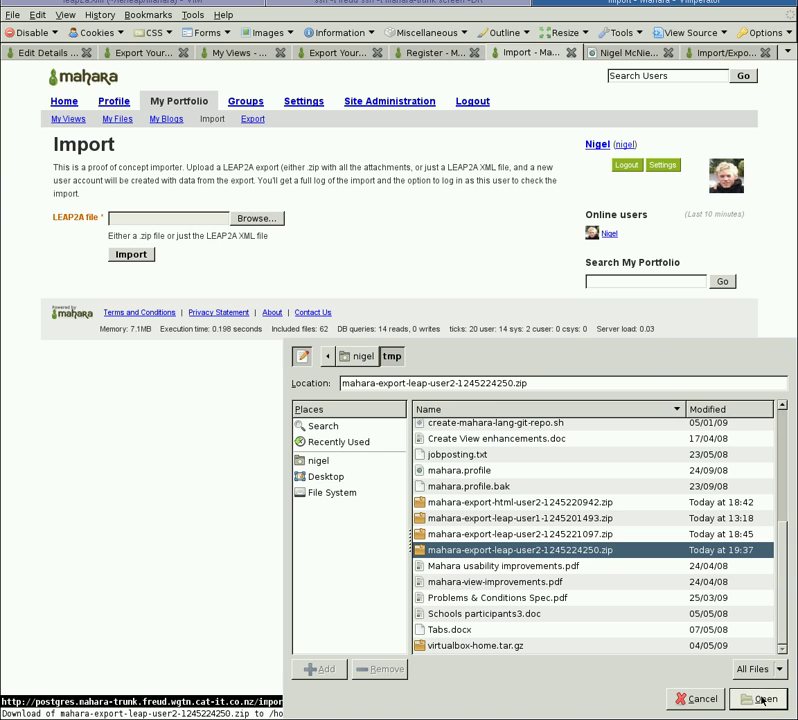
left_click(763, 699)
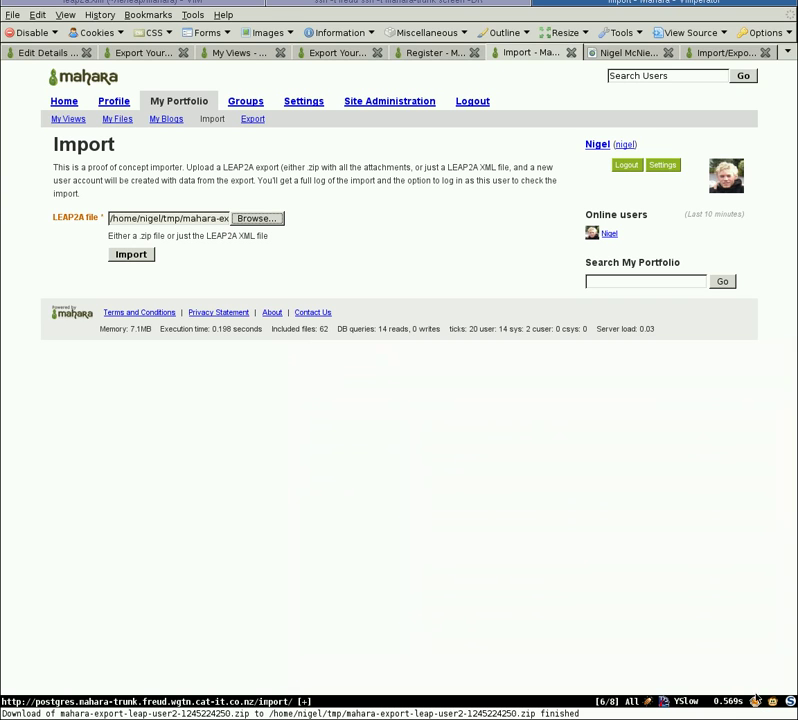
Step: Import the zip as a new user and switch to that imported user
left_click(130, 254)
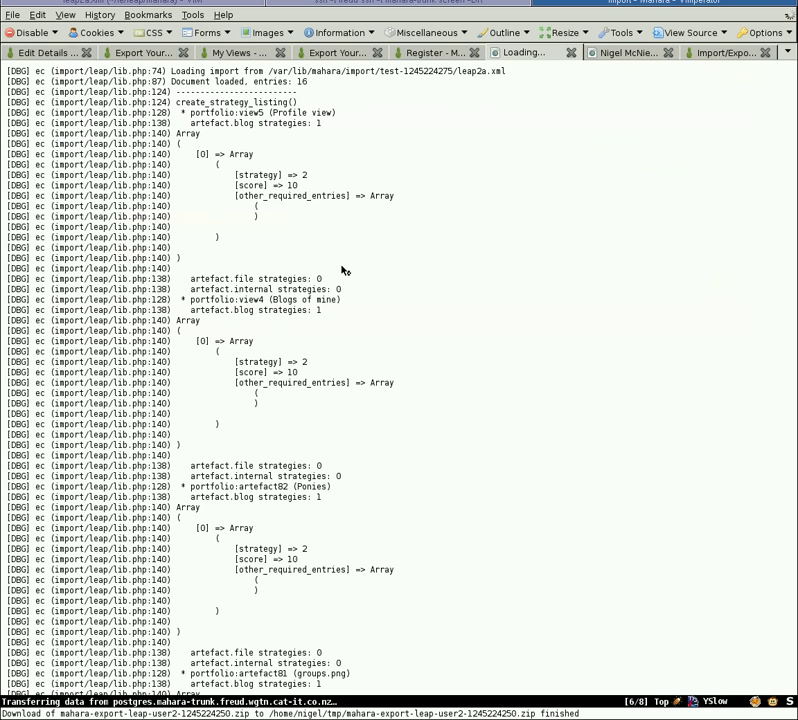
scroll(341, 267, "down", 15)
key("End")
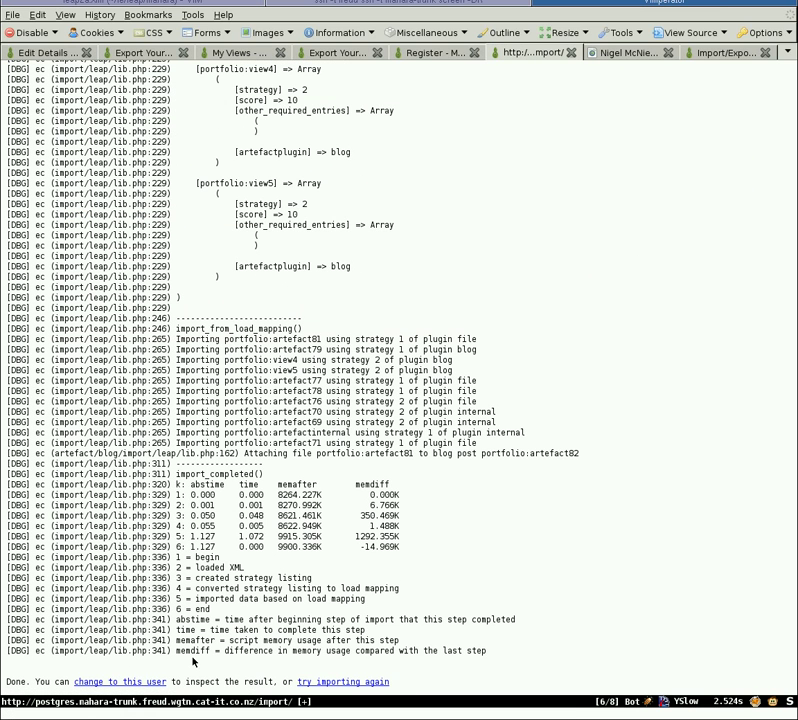
left_click(115, 681)
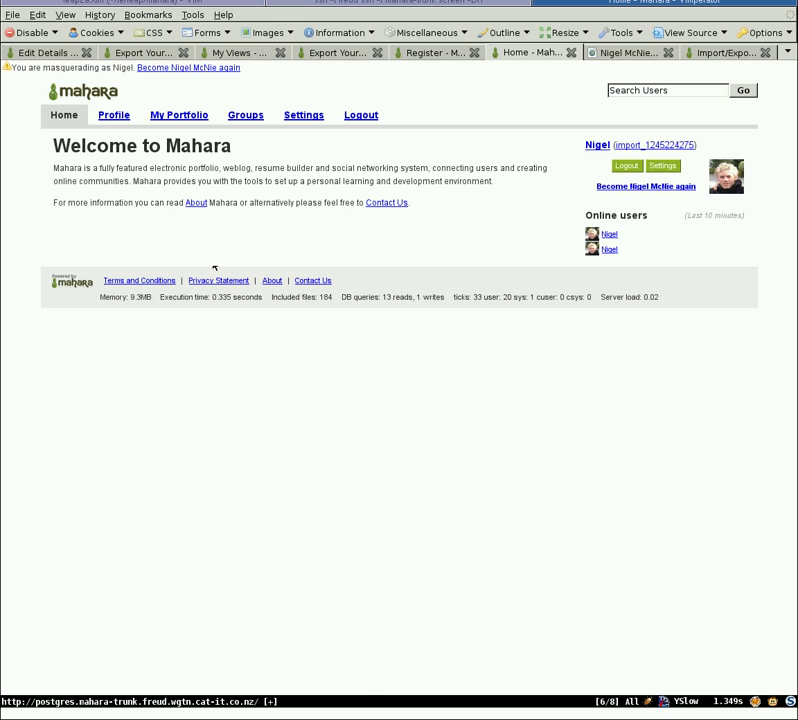
Step: Check the imported user's profile: About me, Contact information, Messaging and General tabs
left_click(118, 119)
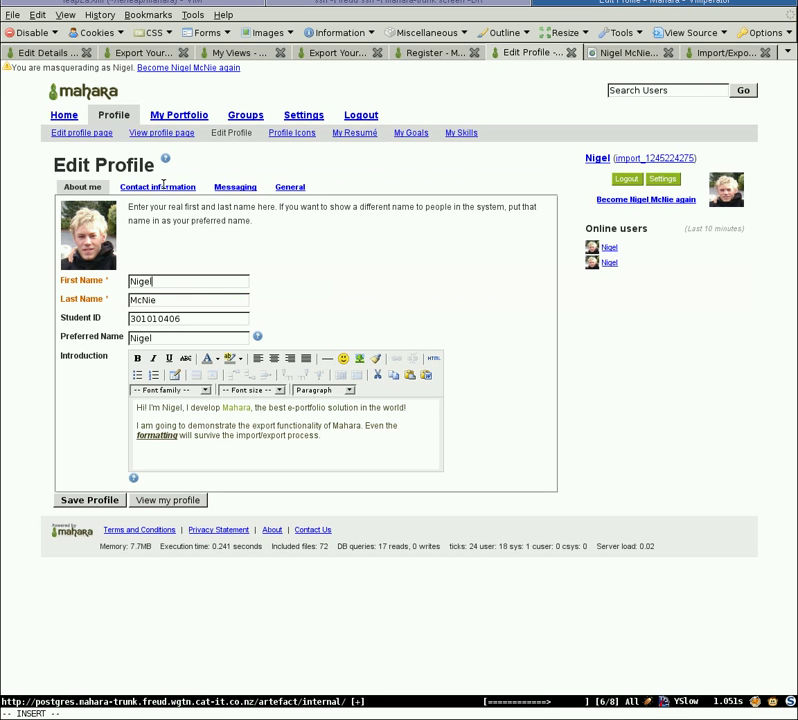
left_click(170, 189)
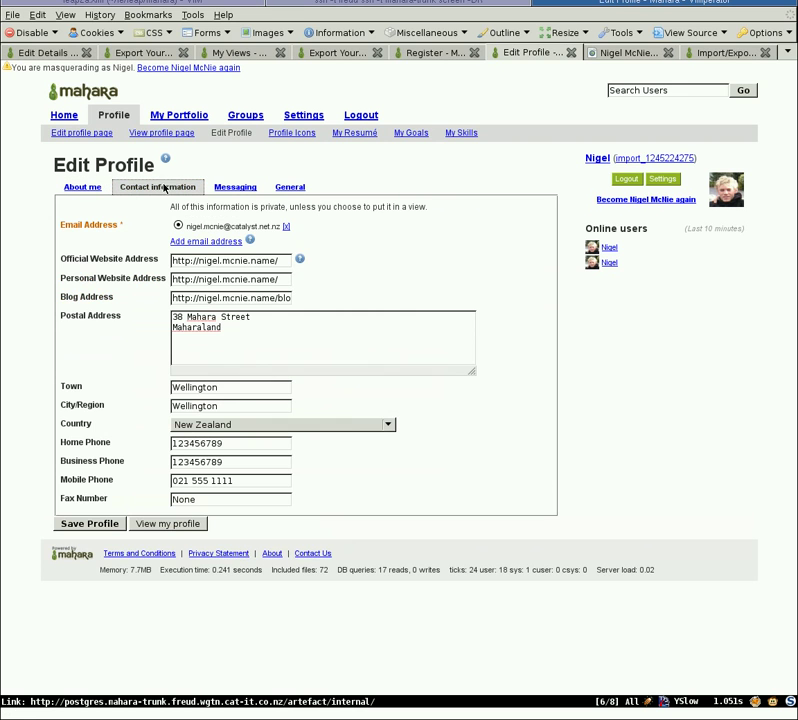
left_click(236, 186)
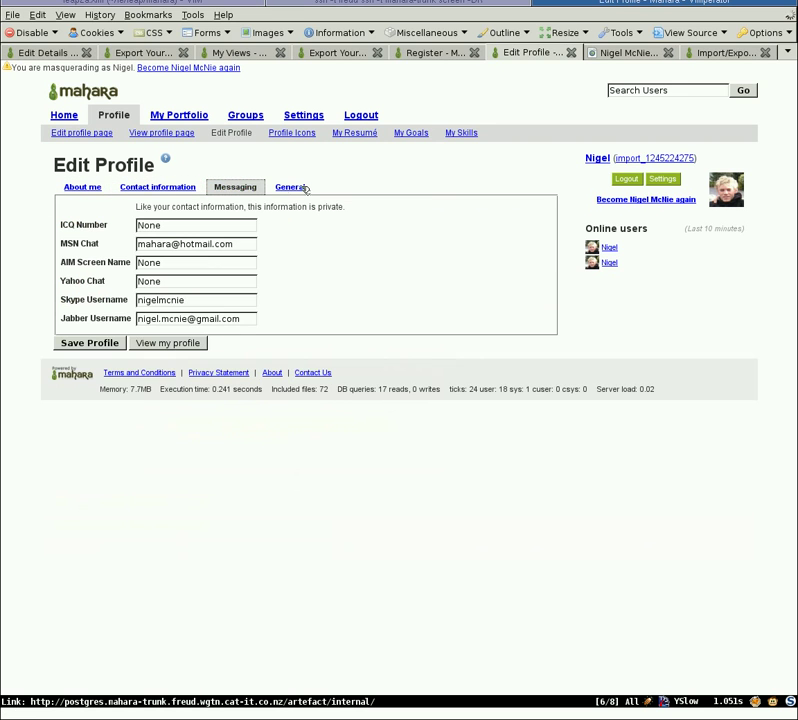
left_click(292, 188)
Step: Check the imported user's files and blog list
left_click(188, 119)
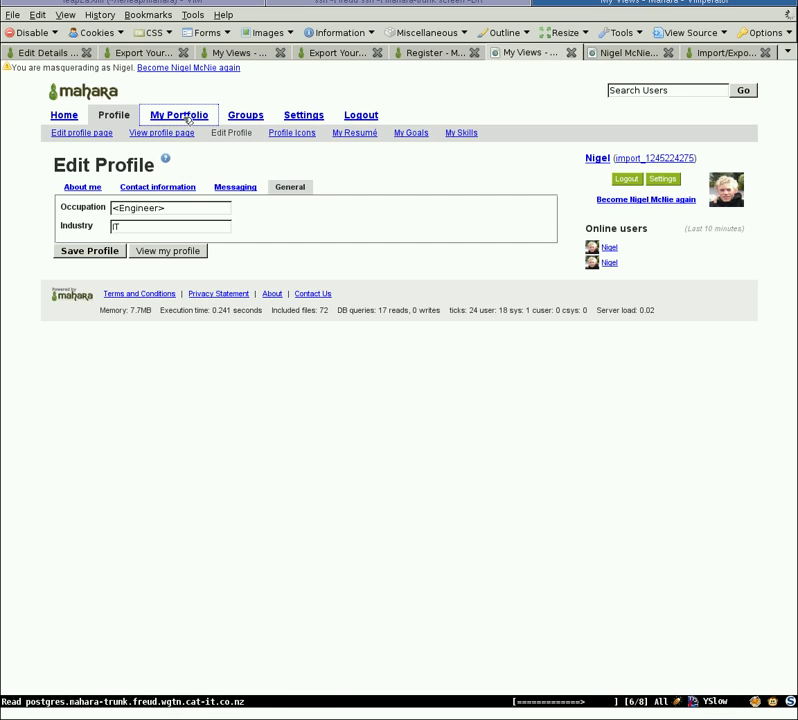
left_click(115, 133)
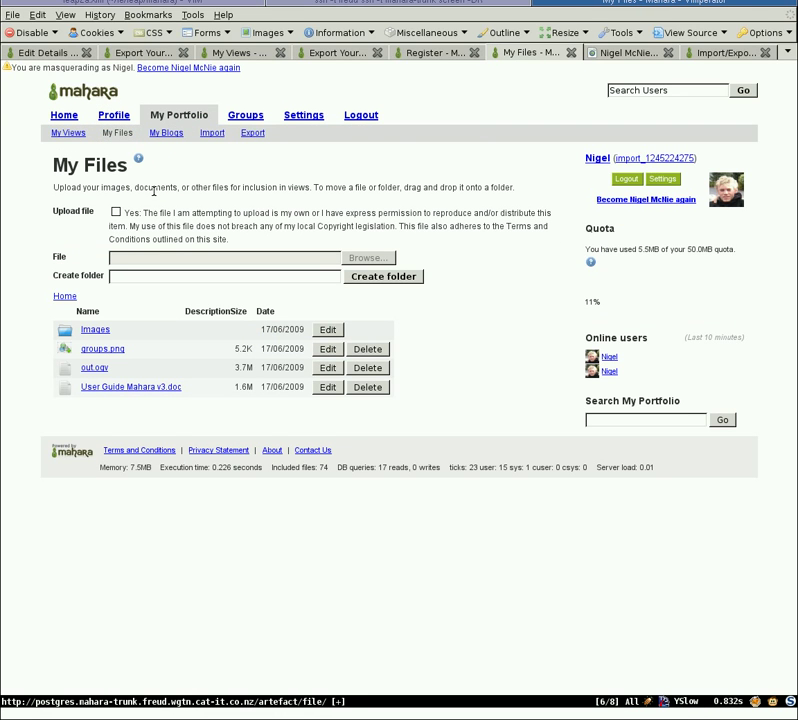
left_click(165, 133)
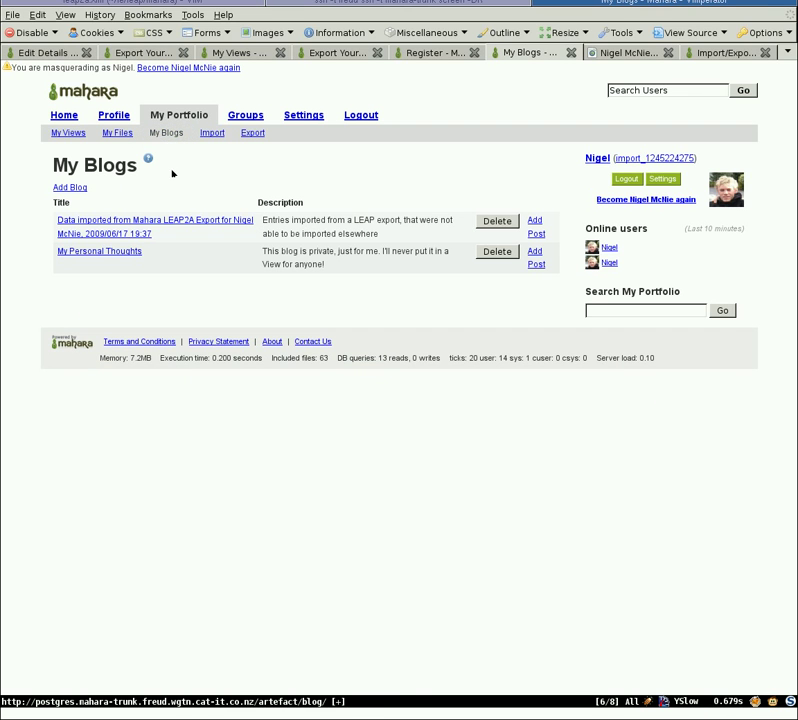